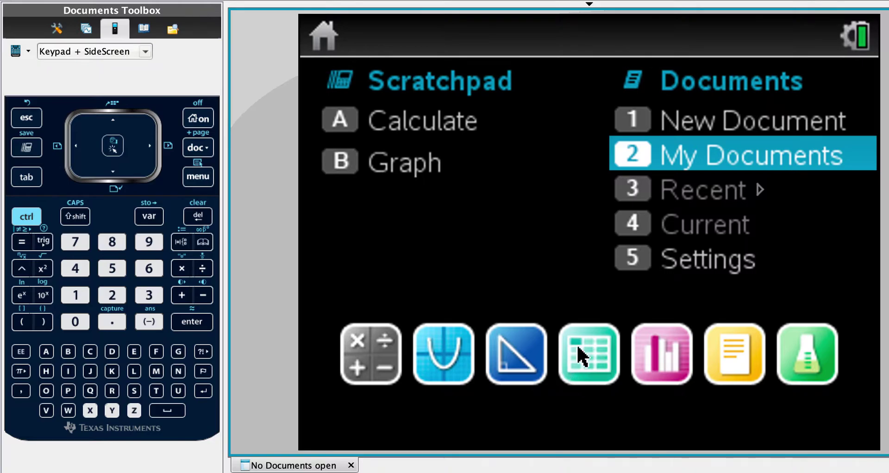
Create a new Lists & Spreadsheet document and name columns A 'fat' and B 'calories'
{"action": "left_click", "coordinate": [588, 358]}
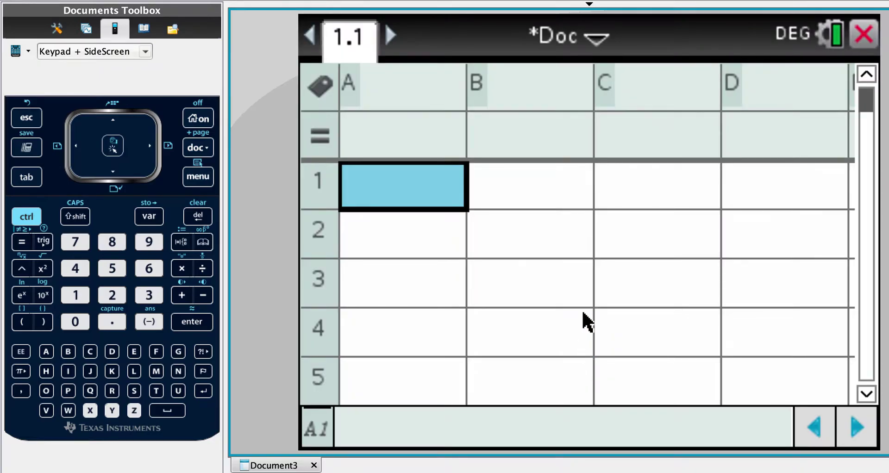
{"action": "left_click", "coordinate": [429, 98]}
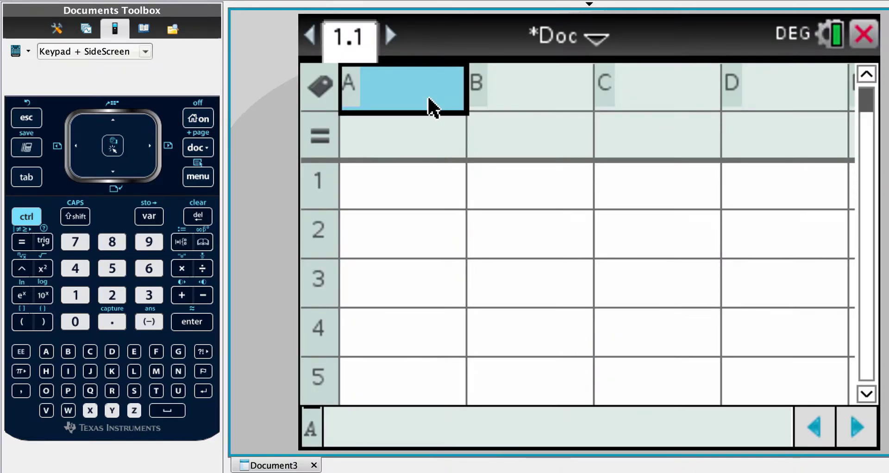
{"action": "type", "text": "fat"}
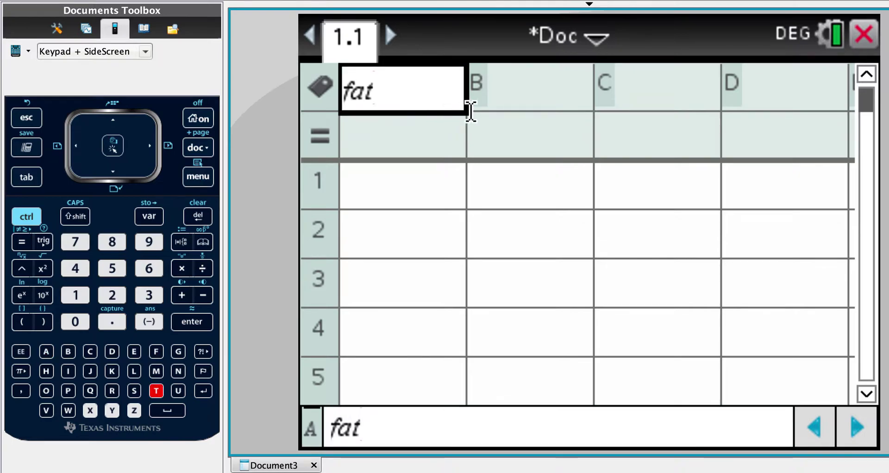
{"action": "left_click", "coordinate": [518, 98]}
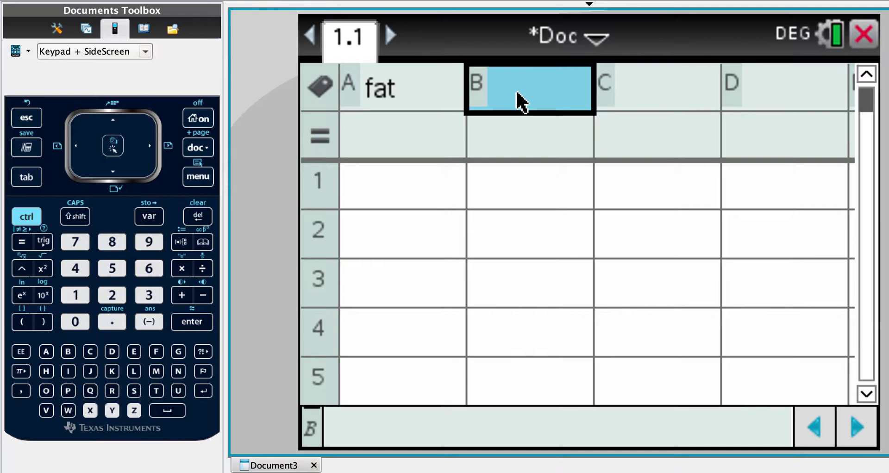
{"action": "type", "text": "calories"}
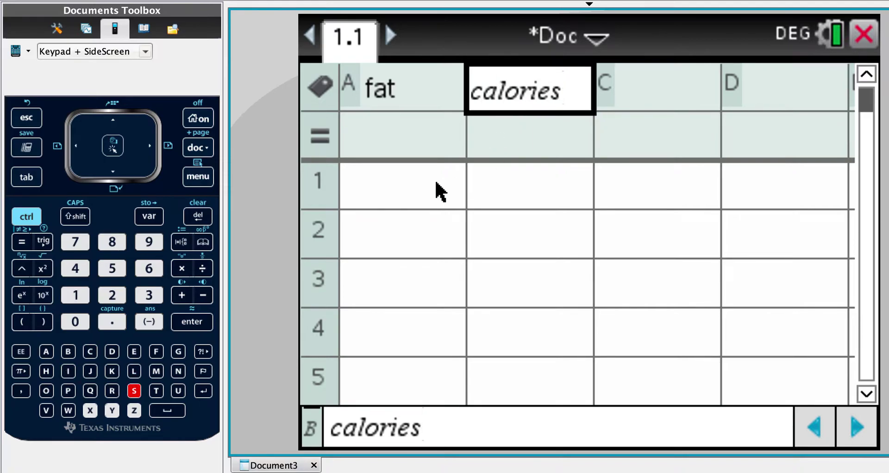
Enter the fat values 9, 13, 21, 30, 31, 31, 34, 25, 28, 20, 5 in cells A1–A11
{"action": "left_click", "coordinate": [436, 182]}
{"action": "type", "text": "913"}
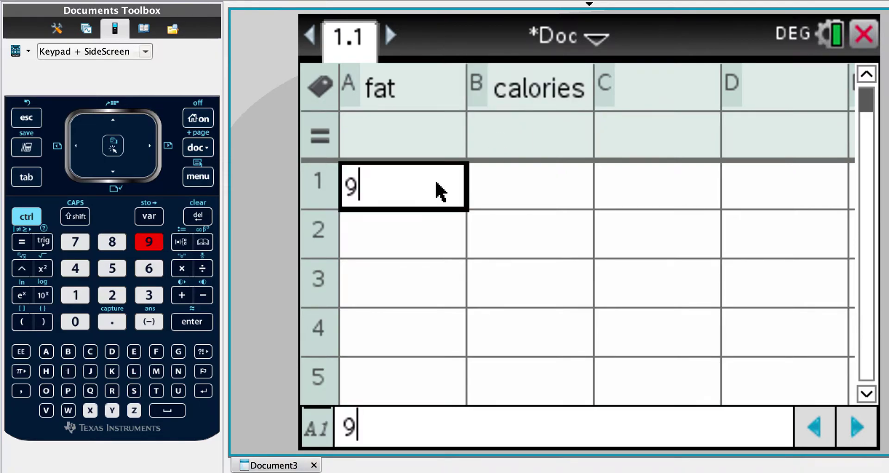
{"action": "key", "text": "BackSpace"}
{"action": "key", "text": "BackSpace"}
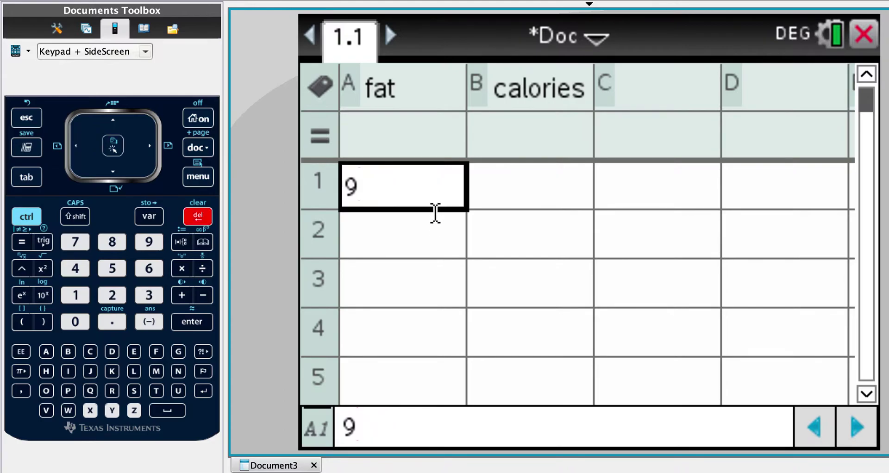
{"action": "left_click", "coordinate": [435, 228]}
{"action": "type", "text": "13"}
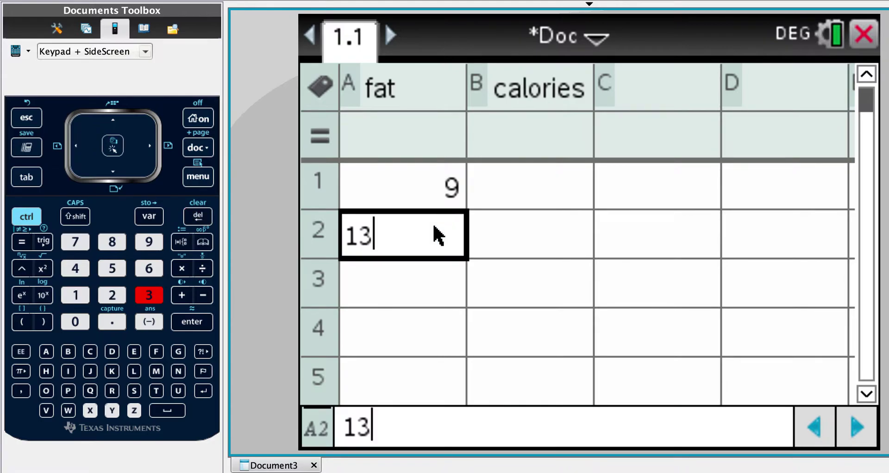
{"action": "key", "text": "Return"}
{"action": "type", "text": "21"}
{"action": "key", "text": "Return"}
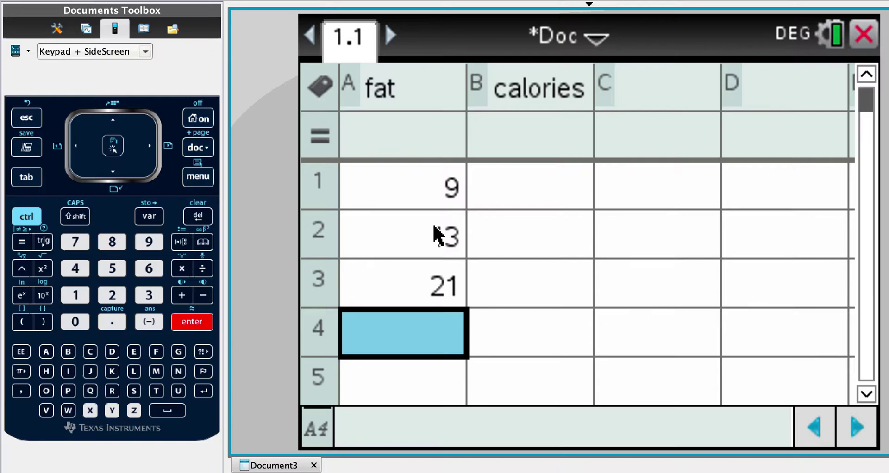
{"action": "type", "text": "30"}
{"action": "key", "text": "Return"}
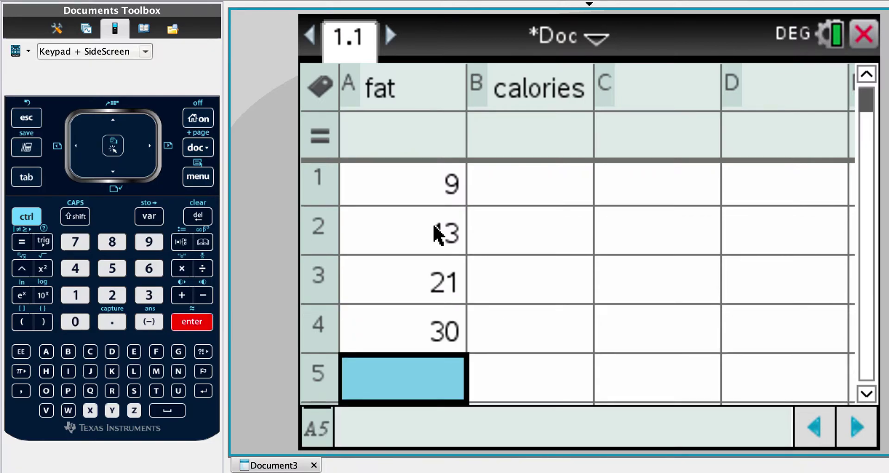
{"action": "type", "text": "31"}
{"action": "key", "text": "Return"}
{"action": "type", "text": "31"}
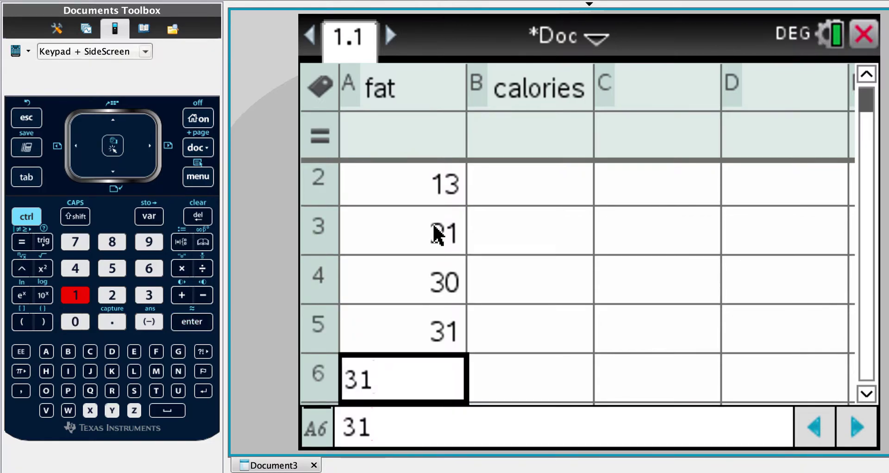
{"action": "key", "text": "Return"}
{"action": "type", "text": "34"}
{"action": "key", "text": "Return"}
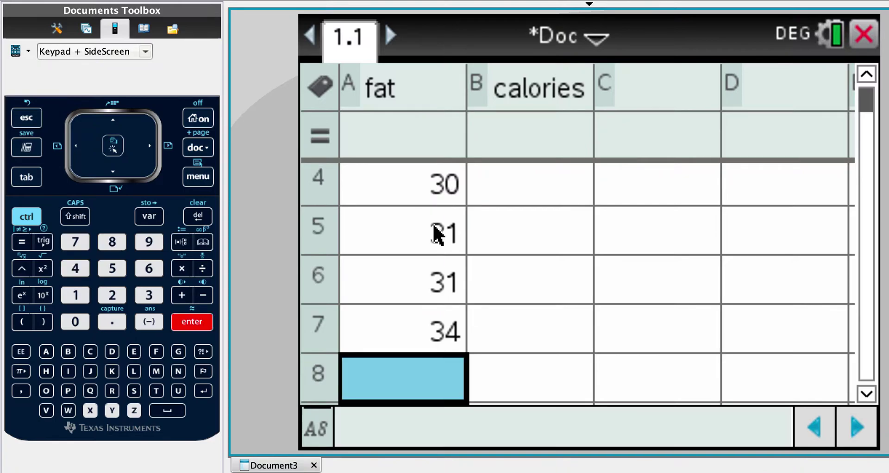
{"action": "type", "text": "25"}
{"action": "key", "text": "Return"}
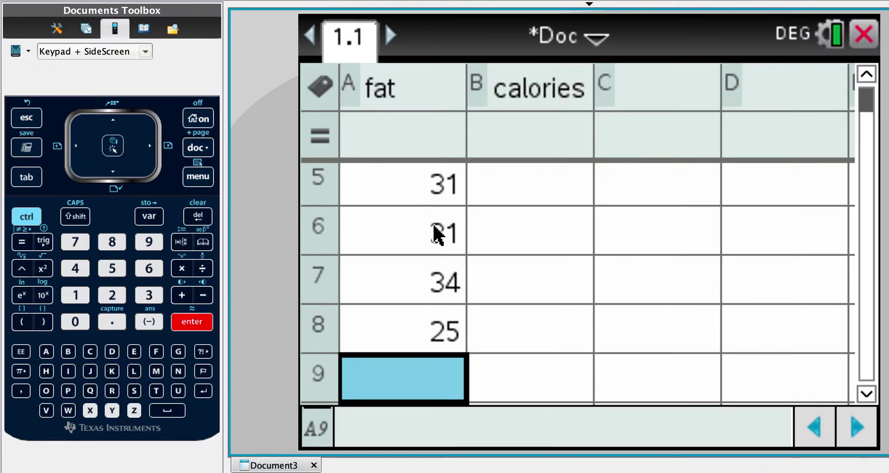
{"action": "type", "text": "28"}
{"action": "key", "text": "Return"}
{"action": "type", "text": "20"}
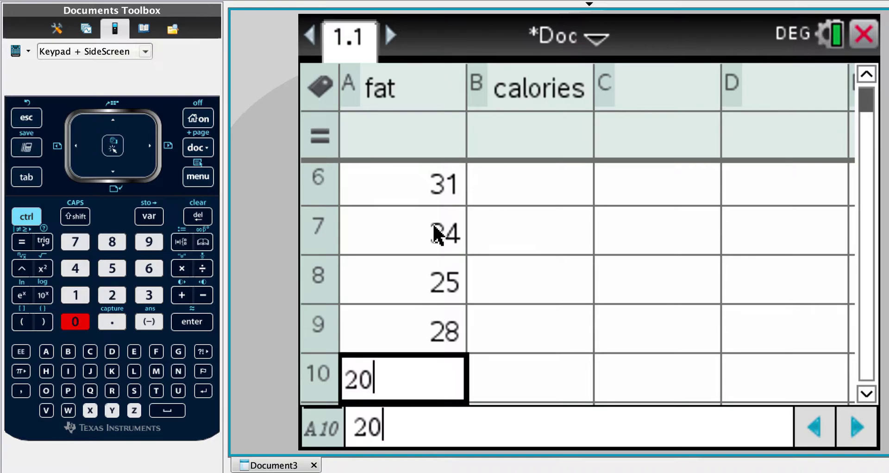
{"action": "key", "text": "Return"}
{"action": "type", "text": "5"}
{"action": "key", "text": "Return"}
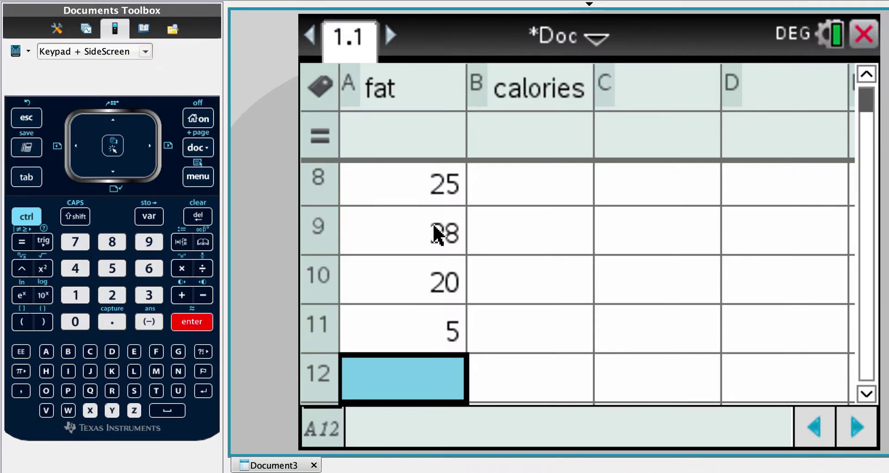
{"action": "key", "text": "Up"}
{"action": "key", "text": "Up"}
{"action": "key", "text": "Up"}
{"action": "key", "text": "Up"}
{"action": "key", "text": "Up"}
{"action": "key", "text": "Up"}
{"action": "key", "text": "Up"}
{"action": "key", "text": "Up"}
{"action": "key", "text": "Up"}
{"action": "key", "text": "Up"}
{"action": "key", "text": "Up"}
{"action": "key", "text": "Up"}
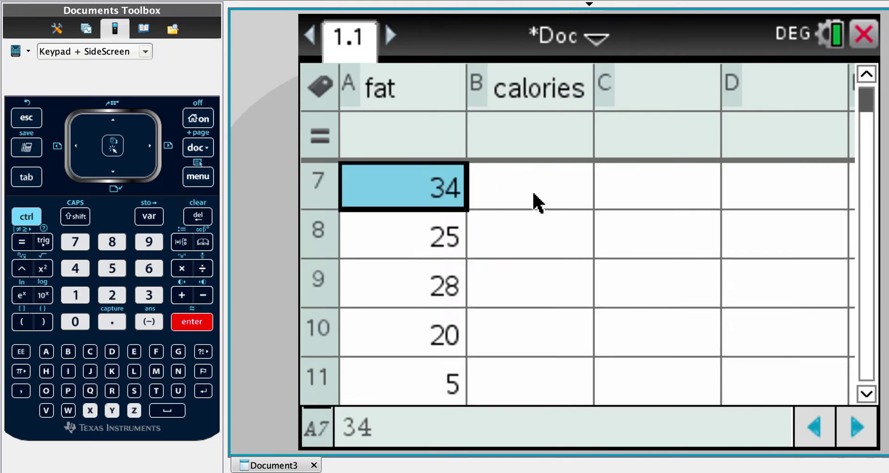
{"action": "key", "text": "Up"}
Enter calories 260, 320, 420, 530, 560, 550, 590, 500, 560, 440, 300 in B1–B11
{"action": "left_click", "coordinate": [537, 189]}
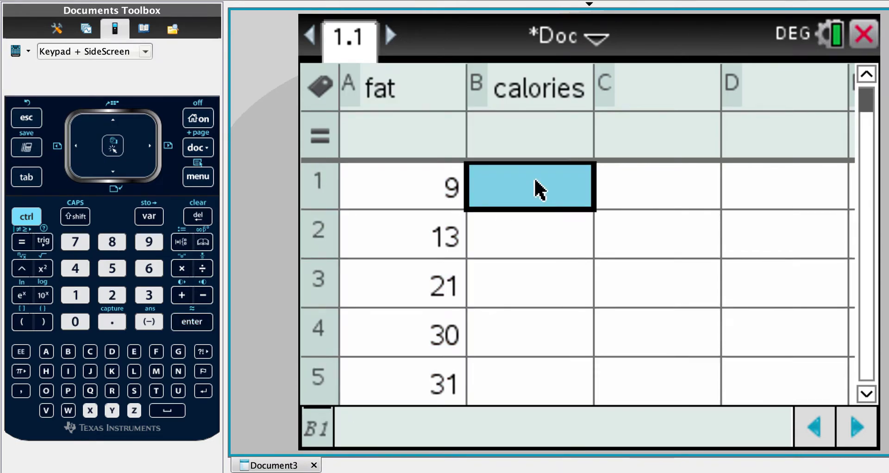
{"action": "type", "text": "260"}
{"action": "key", "text": "Return"}
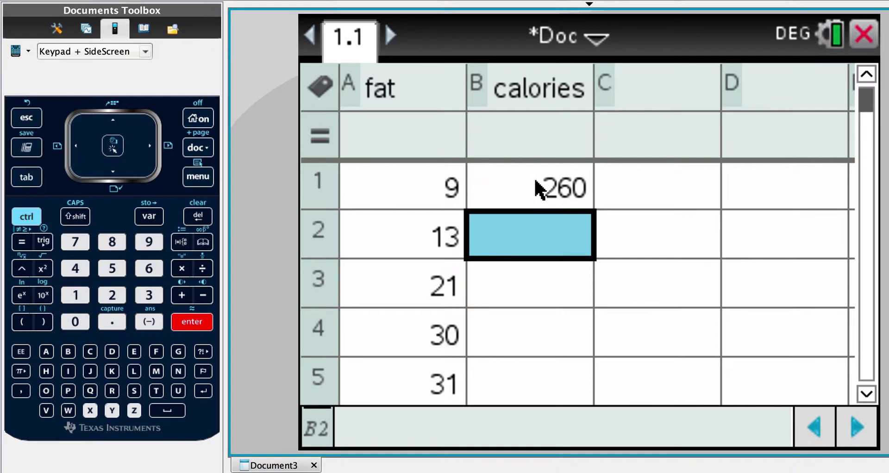
{"action": "type", "text": "320"}
{"action": "key", "text": "Return"}
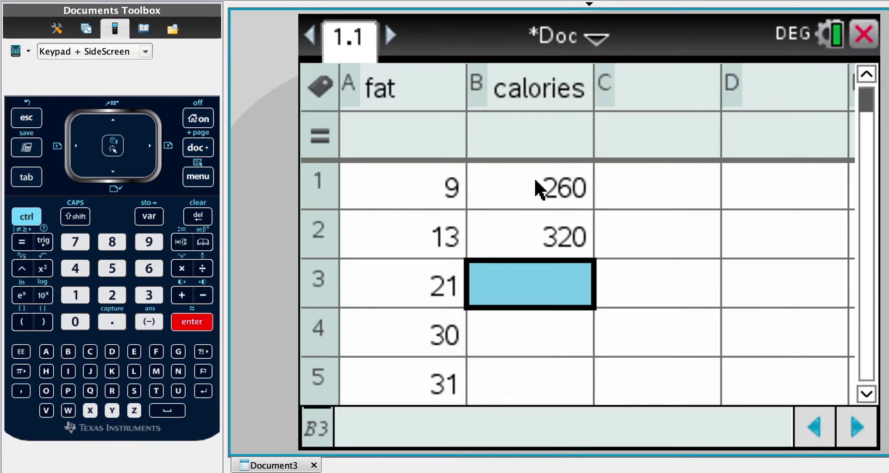
{"action": "type", "text": "420"}
{"action": "key", "text": "Return"}
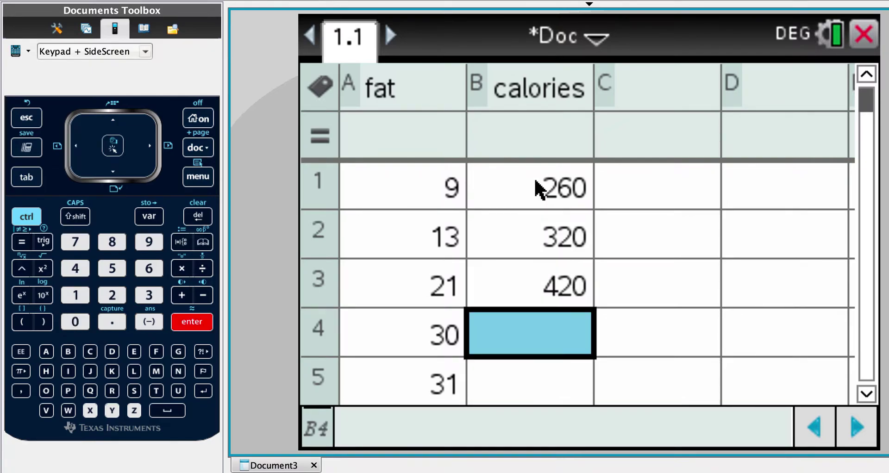
{"action": "type", "text": "530"}
{"action": "key", "text": "Return"}
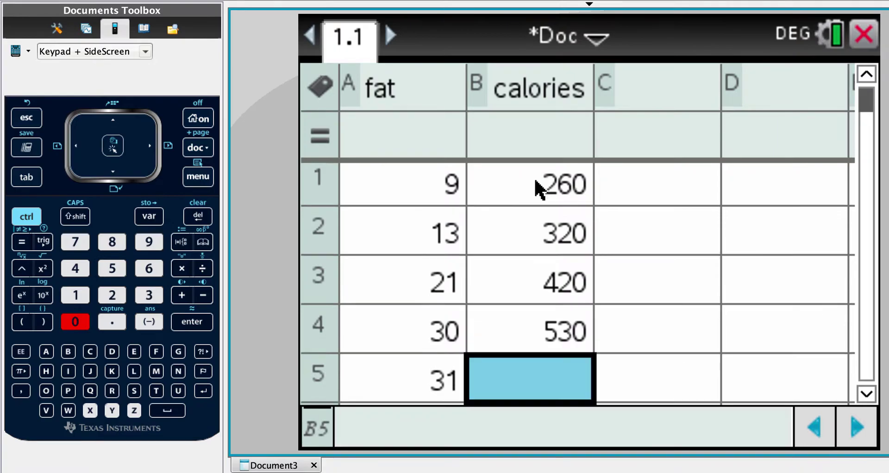
{"action": "type", "text": "560"}
{"action": "key", "text": "Return"}
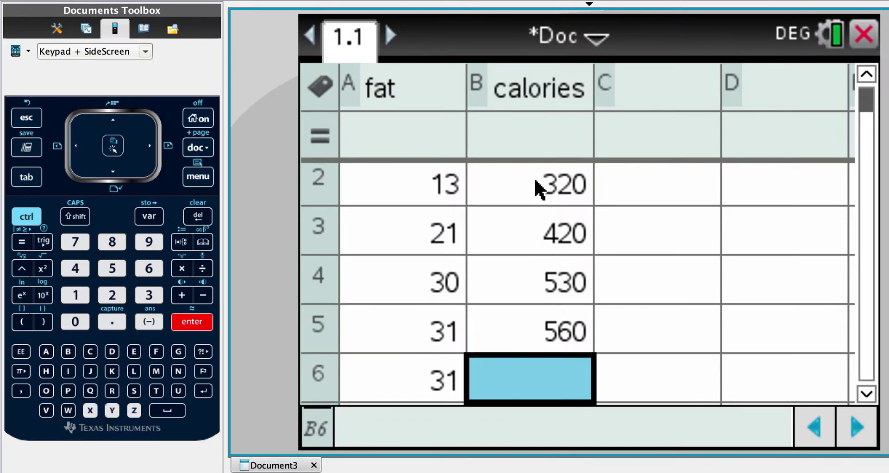
{"action": "type", "text": "550"}
{"action": "key", "text": "Return"}
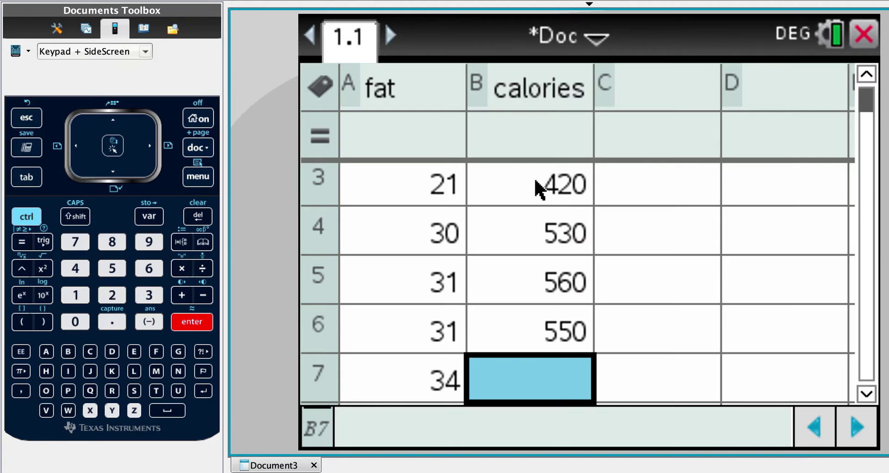
{"action": "type", "text": "590"}
{"action": "key", "text": "Return"}
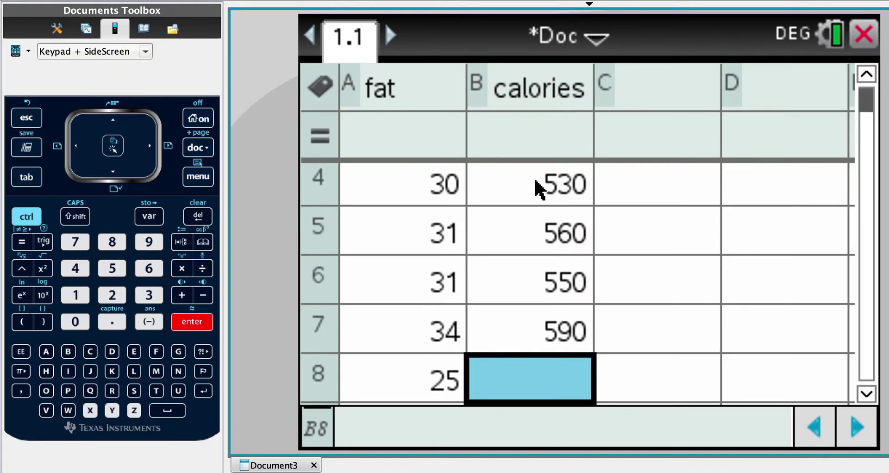
{"action": "type", "text": "500"}
{"action": "key", "text": "Return"}
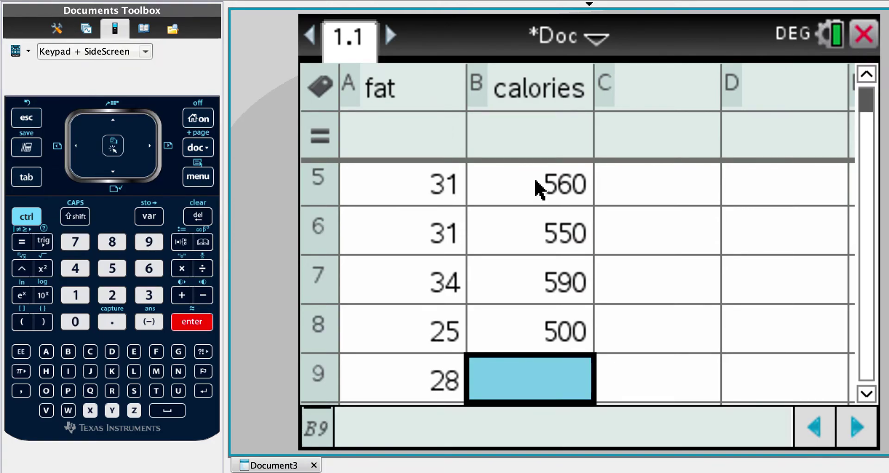
{"action": "type", "text": "560"}
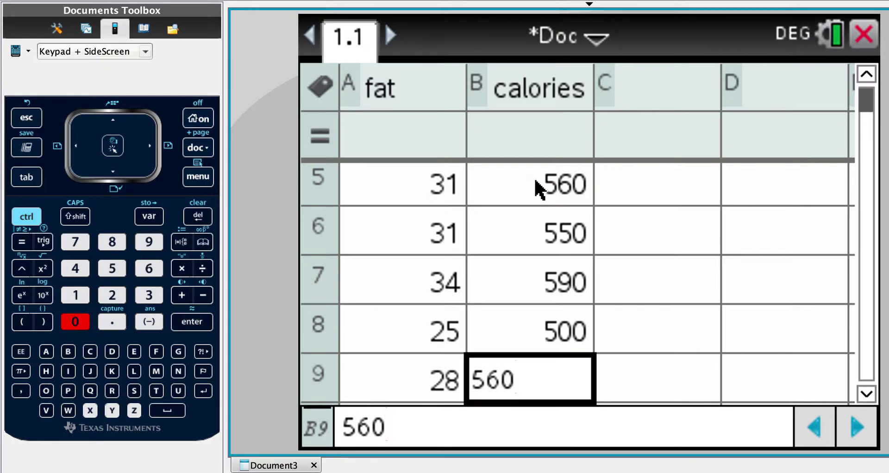
{"action": "key", "text": "Return"}
{"action": "type", "text": "440"}
{"action": "key", "text": "Return"}
{"action": "type", "text": "300"}
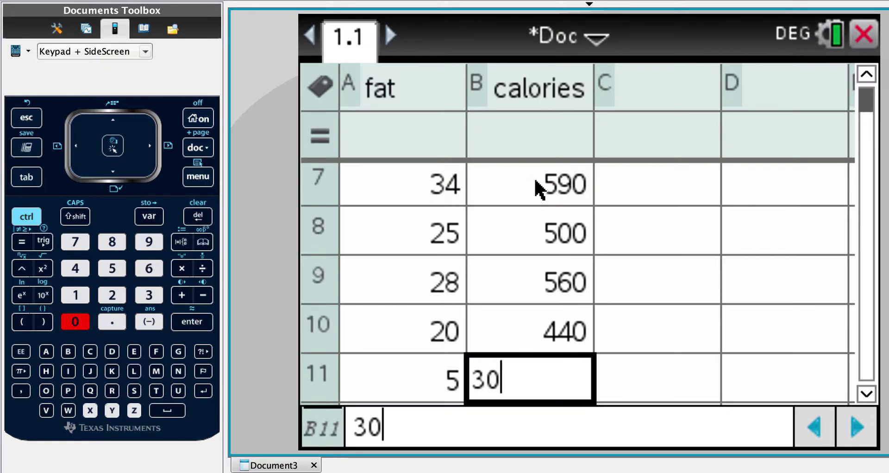
{"action": "key", "text": "Return"}
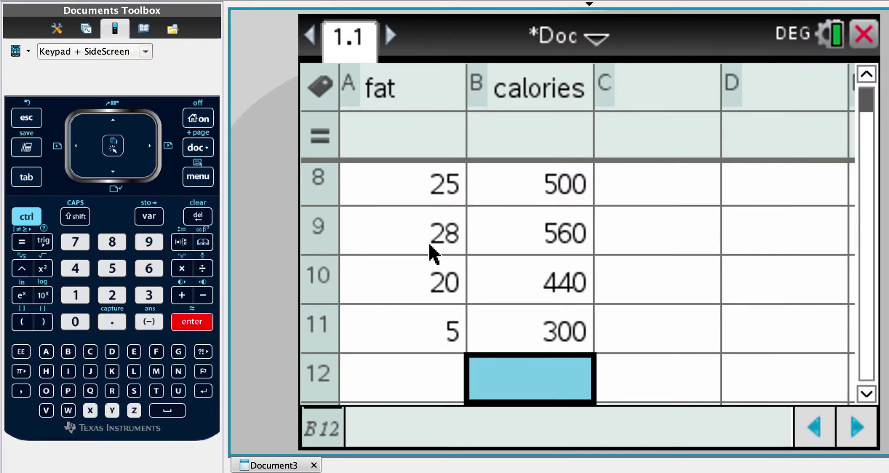
{"action": "key", "text": "Up"}
{"action": "key", "text": "Up"}
{"action": "key", "text": "Up"}
{"action": "key", "text": "Up"}
{"action": "key", "text": "Up"}
{"action": "key", "text": "Up"}
{"action": "key", "text": "Up"}
{"action": "key", "text": "Up"}
{"action": "key", "text": "Up"}
{"action": "key", "text": "Up"}
{"action": "key", "text": "Up"}
{"action": "key", "text": "Up"}
{"action": "key", "text": "Up"}
With cell C1 selected, bring up the Statistics > Stat Calculations list
{"action": "left_click", "coordinate": [622, 197]}
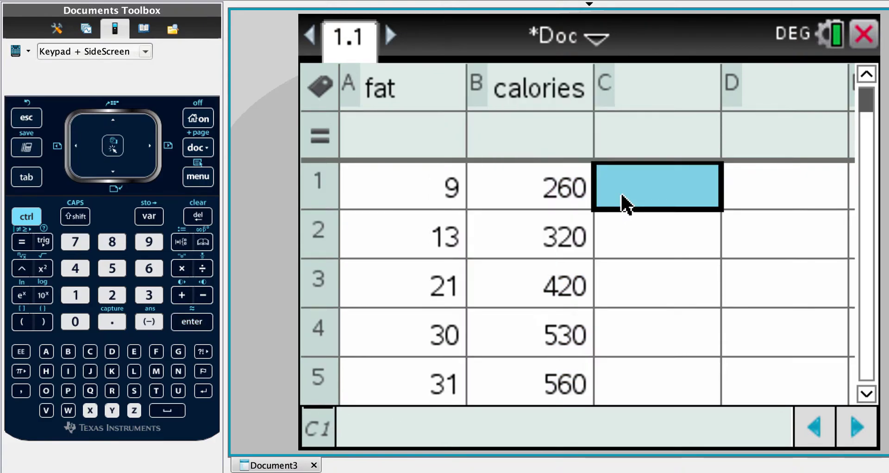
{"action": "left_click", "coordinate": [193, 182]}
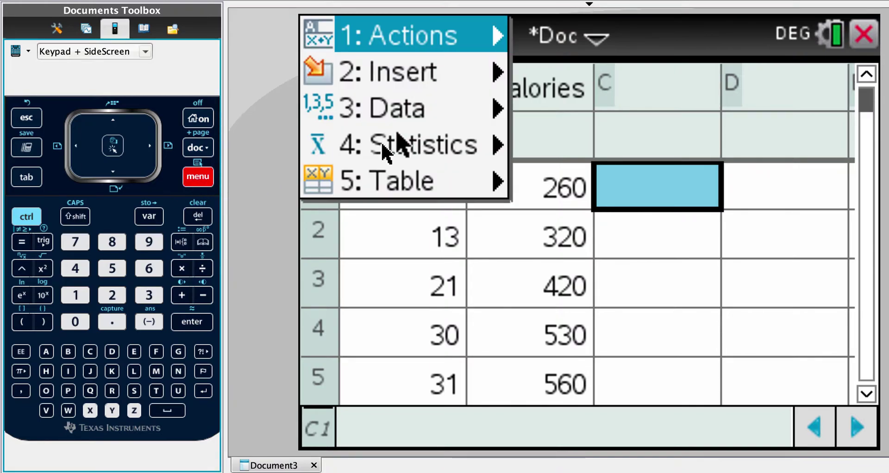
{"action": "mouse_move", "coordinate": [416, 151]}
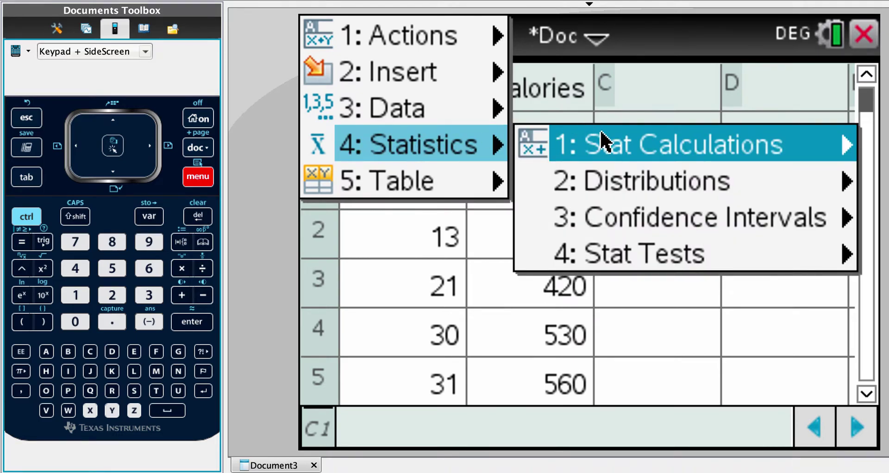
{"action": "mouse_move", "coordinate": [616, 142]}
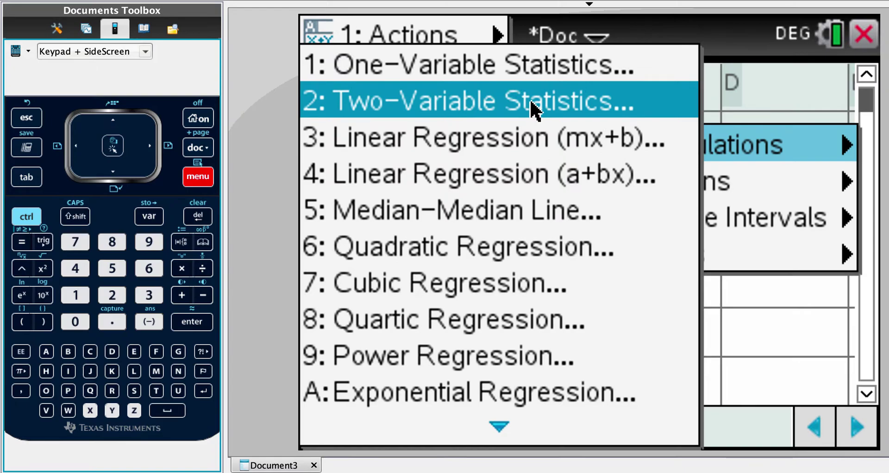
Run Two-Variable Statistics with X List fat, Y List calories, results starting in column c
{"action": "left_click", "coordinate": [499, 102]}
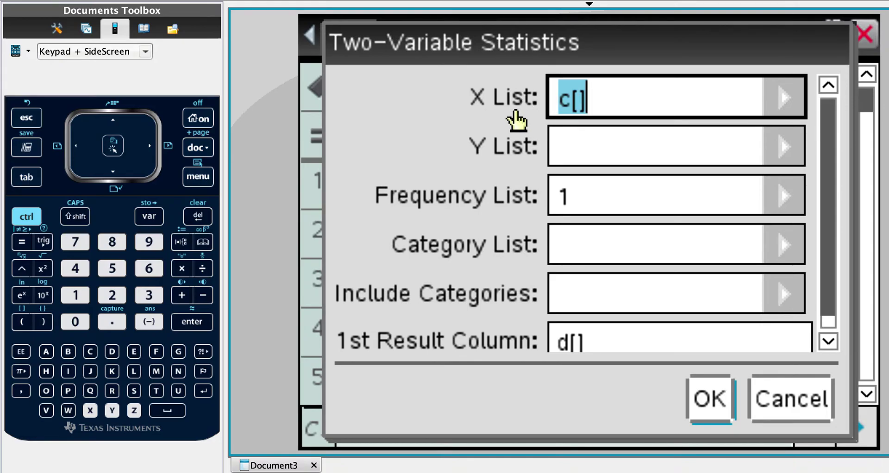
{"action": "left_click", "coordinate": [784, 98]}
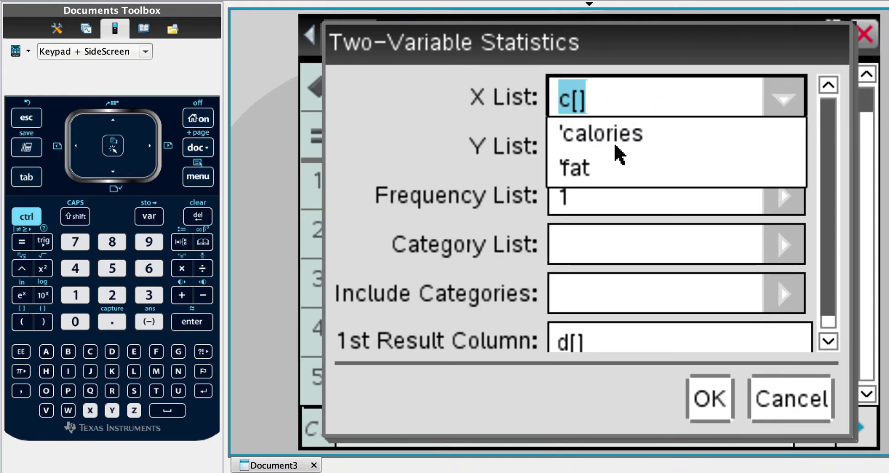
{"action": "left_click", "coordinate": [582, 169]}
{"action": "left_click", "coordinate": [592, 157]}
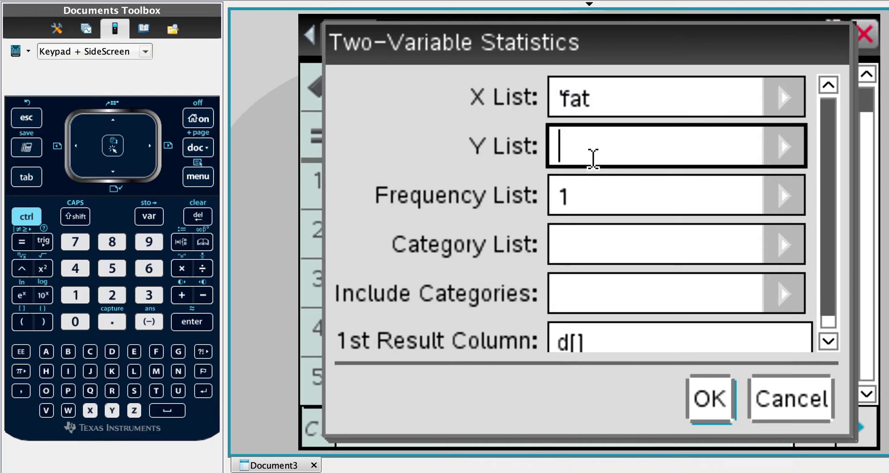
{"action": "left_click", "coordinate": [784, 148]}
{"action": "left_click", "coordinate": [655, 188]}
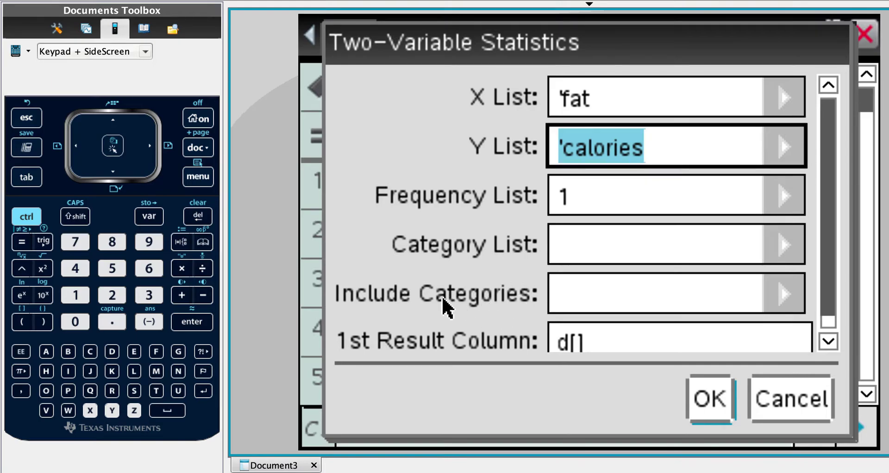
{"action": "left_click", "coordinate": [563, 352]}
{"action": "key", "text": "BackSpace"}
{"action": "type", "text": "c"}
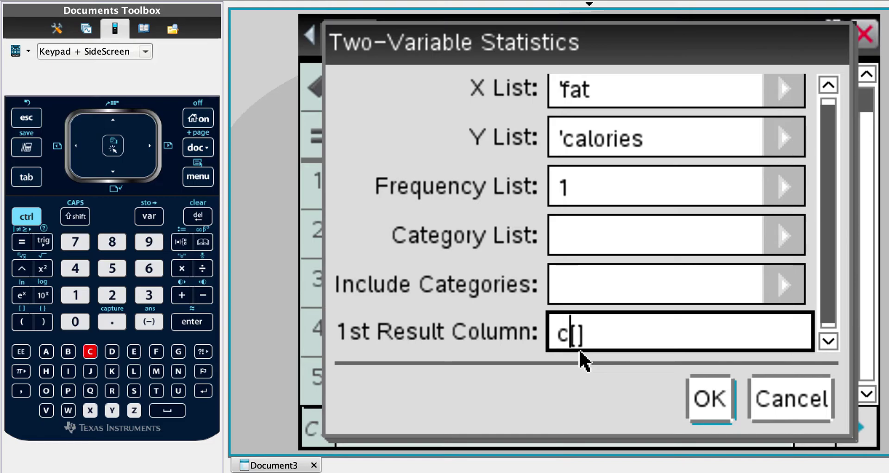
{"action": "left_click", "coordinate": [705, 393]}
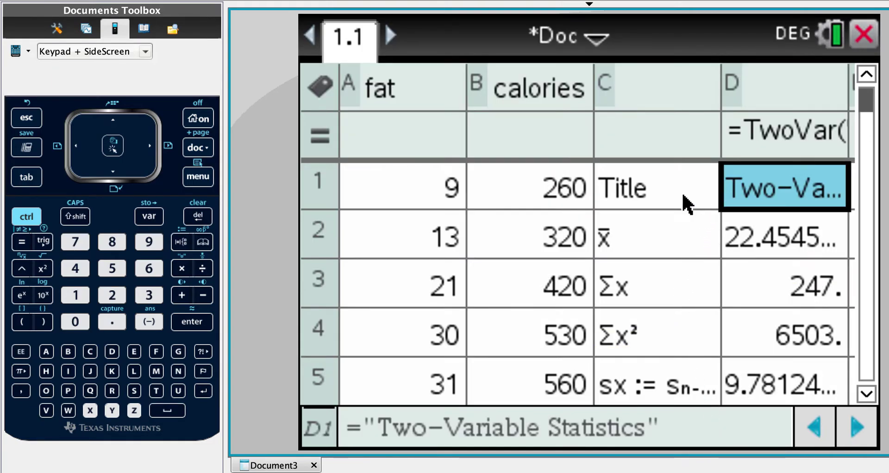
{"action": "double_click", "coordinate": [704, 187]}
{"action": "left_click", "coordinate": [665, 194]}
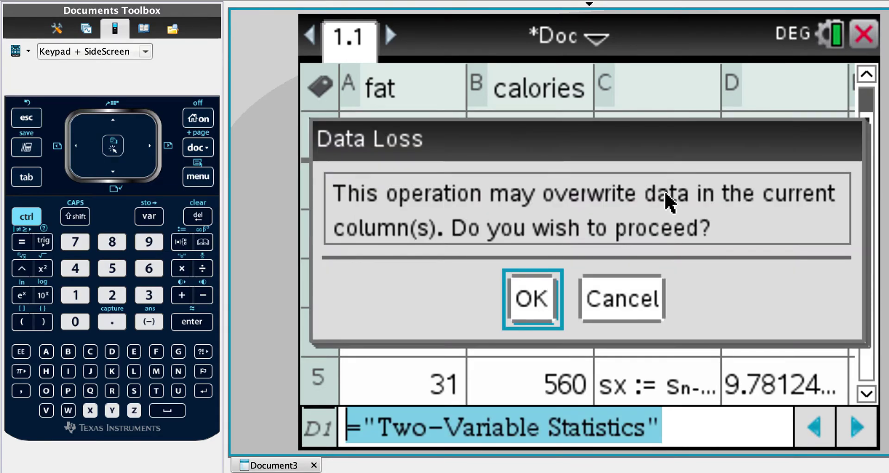
{"action": "left_click", "coordinate": [603, 300]}
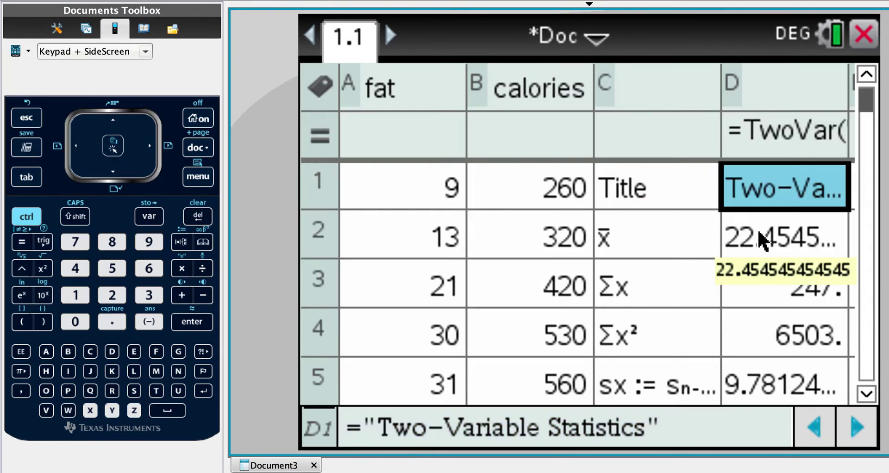
{"action": "key", "text": "Down"}
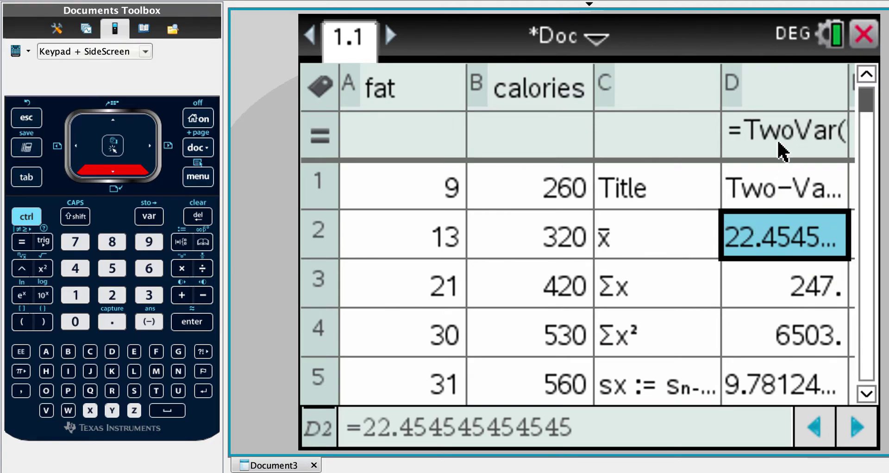
{"action": "key", "text": "Down"}
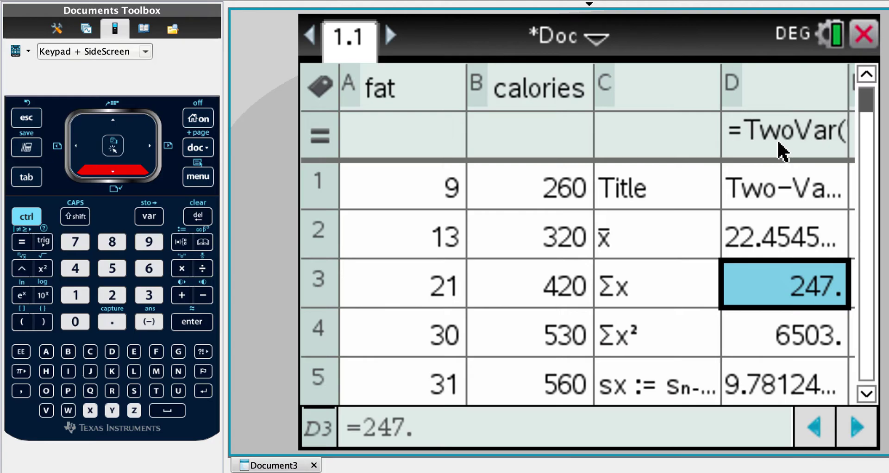
{"action": "key", "text": "Down"}
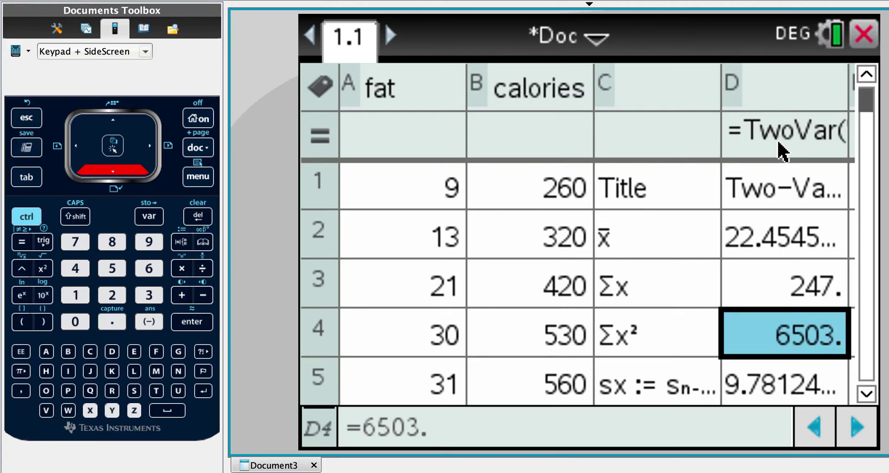
{"action": "key", "text": "Down"}
{"action": "key", "text": "Down"}
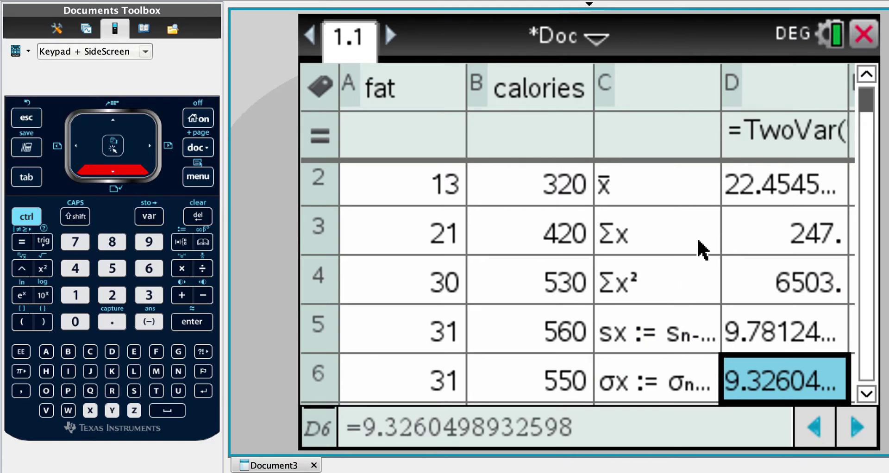
{"action": "key", "text": "Down"}
{"action": "key", "text": "Down"}
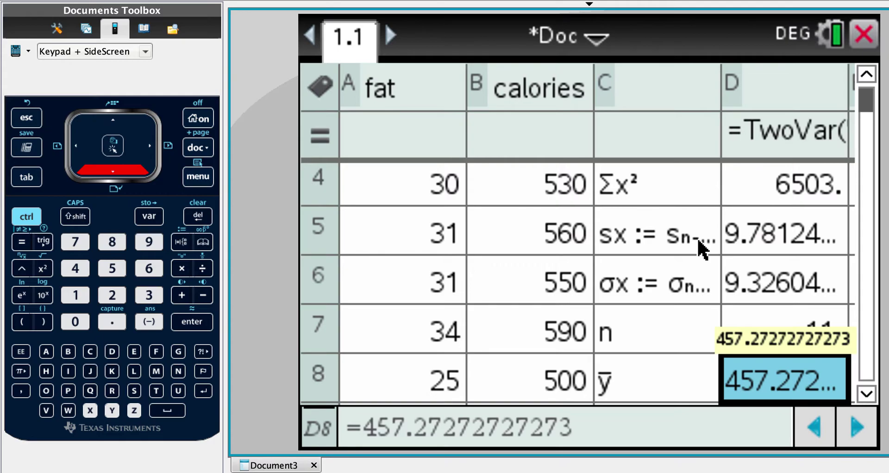
{"action": "key", "text": "Down"}
{"action": "key", "text": "Down"}
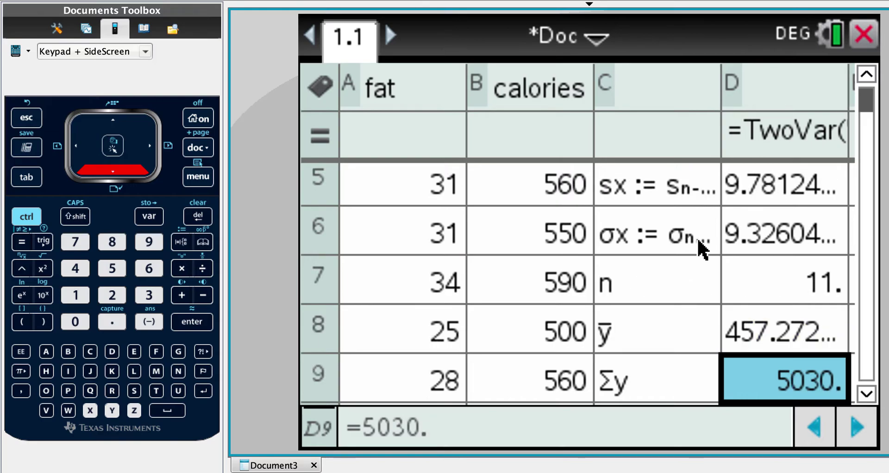
{"action": "key", "text": "Down"}
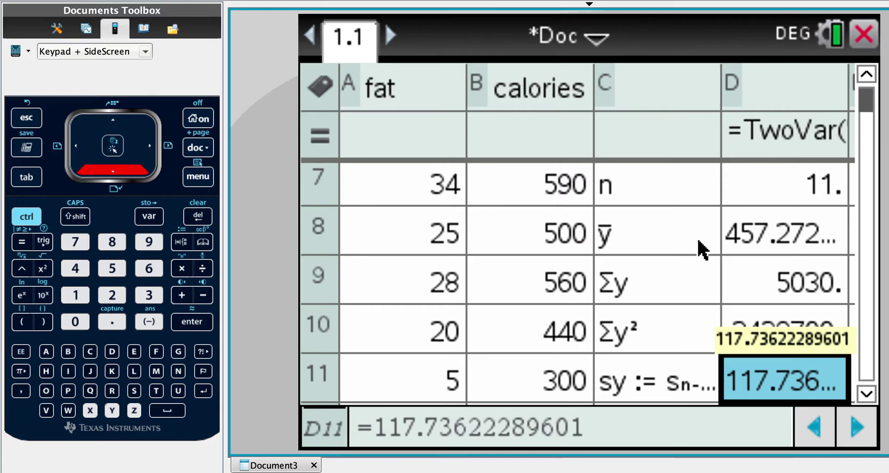
{"action": "key", "text": "Down"}
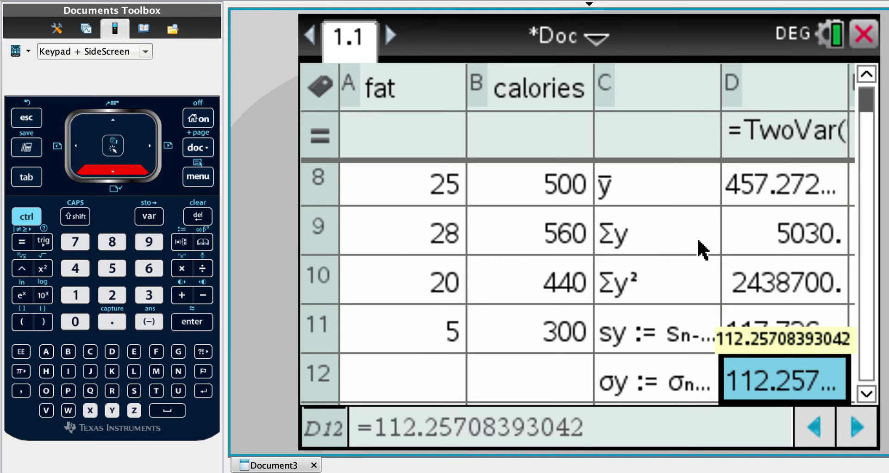
{"action": "key", "text": "Down"}
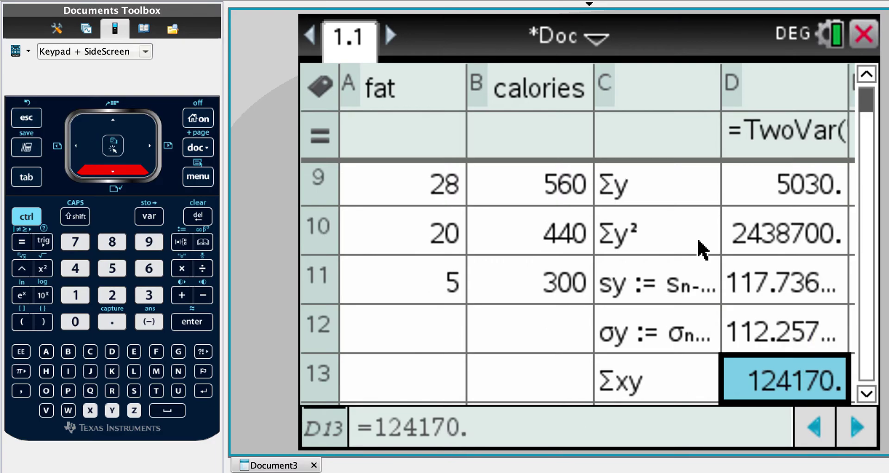
{"action": "key", "text": "Down"}
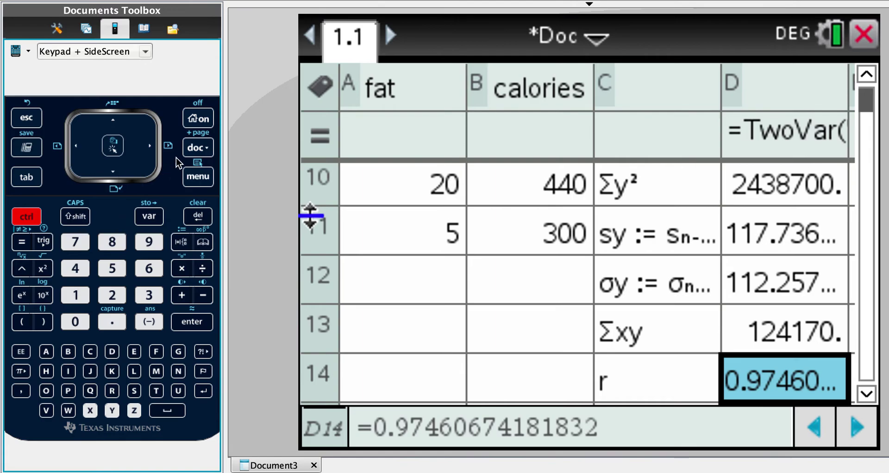
Add a Data & Statistics page plotting fat on the horizontal axis and calories vertically
{"action": "left_click", "coordinate": [196, 148], "text": "ctrl"}
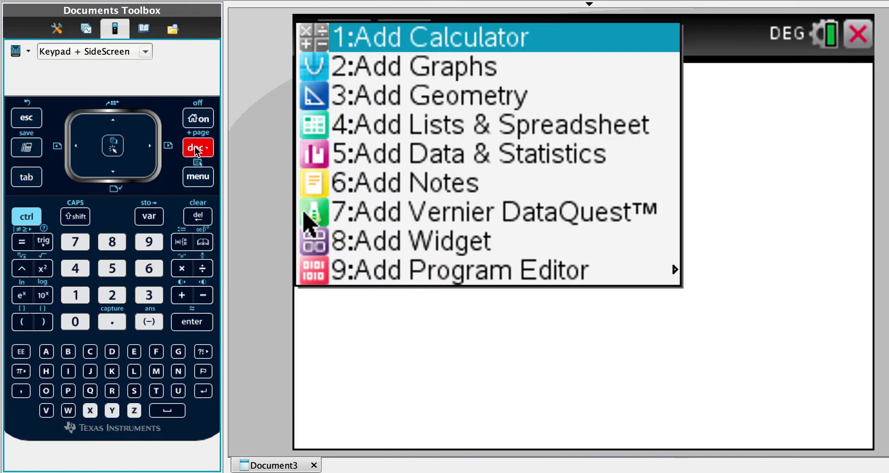
{"action": "left_click", "coordinate": [435, 151]}
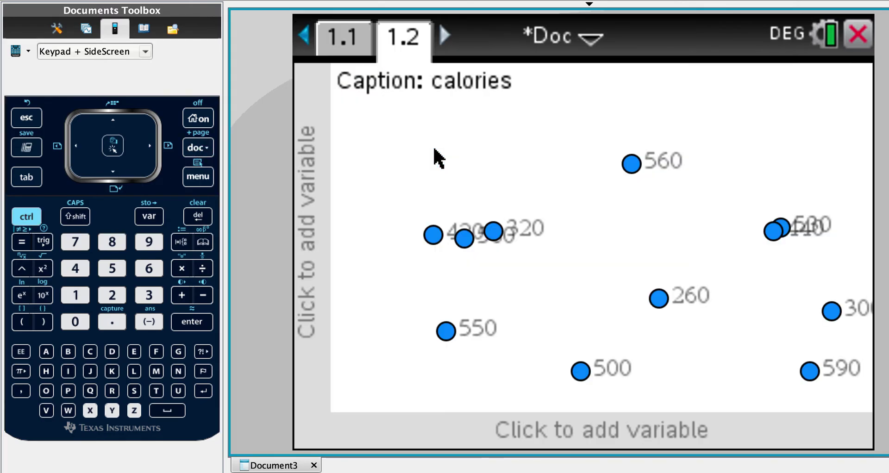
{"action": "left_click", "coordinate": [554, 433]}
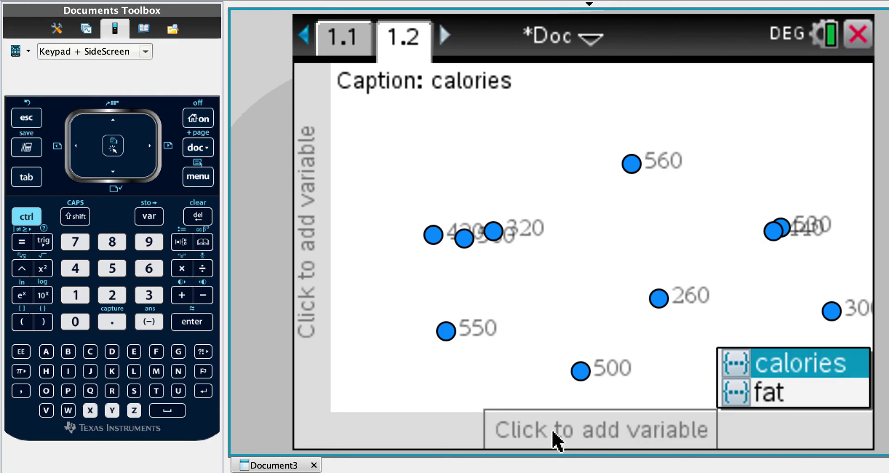
{"action": "left_click", "coordinate": [772, 398]}
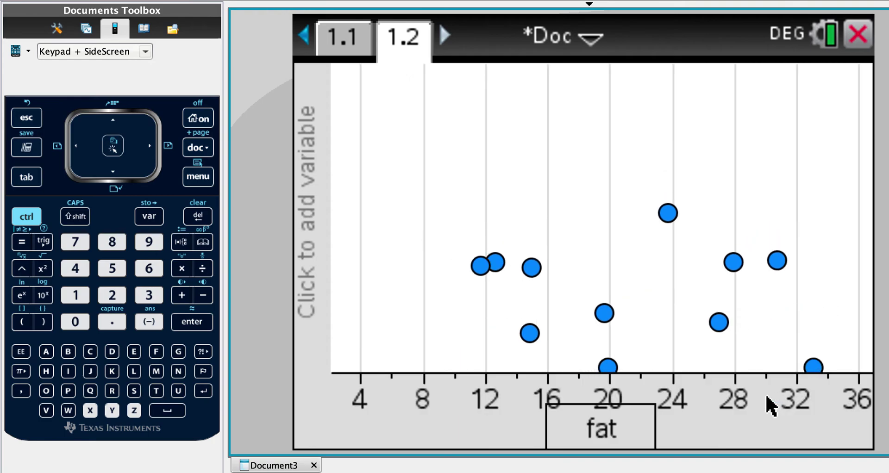
{"action": "left_click", "coordinate": [305, 233]}
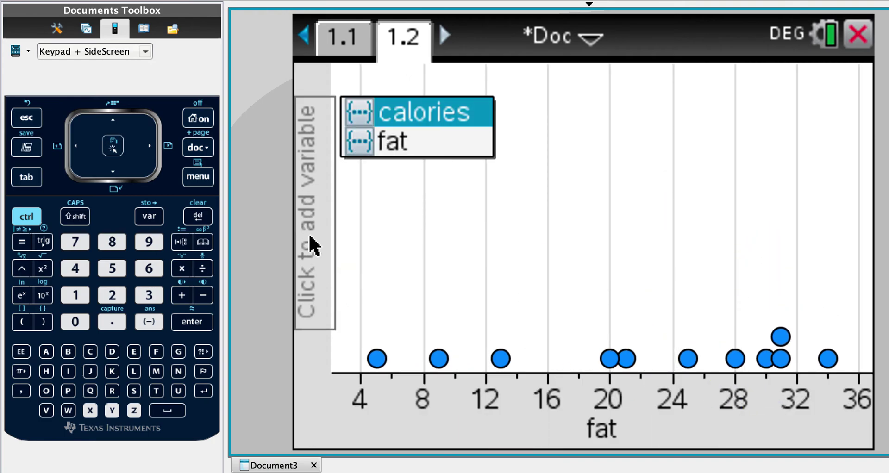
{"action": "left_click", "coordinate": [436, 115]}
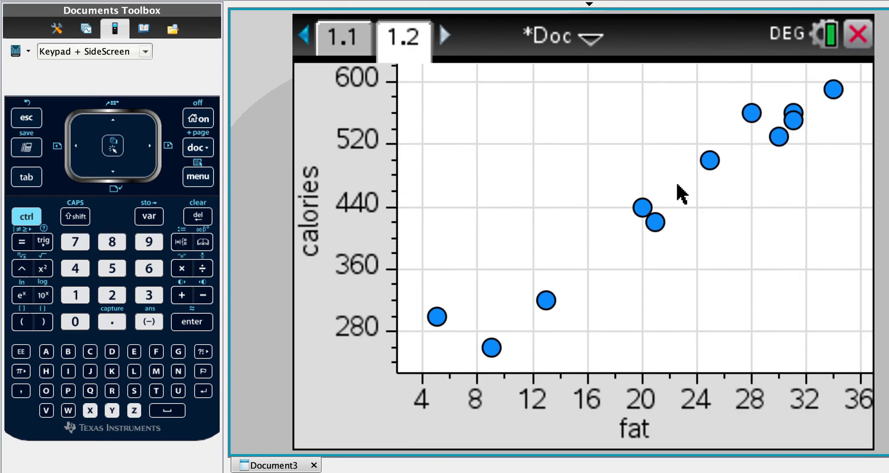
Bring up the plot's Analyze > Regression list of regression types
{"action": "mouse_move", "coordinate": [644, 199]}
{"action": "left_click", "coordinate": [198, 177]}
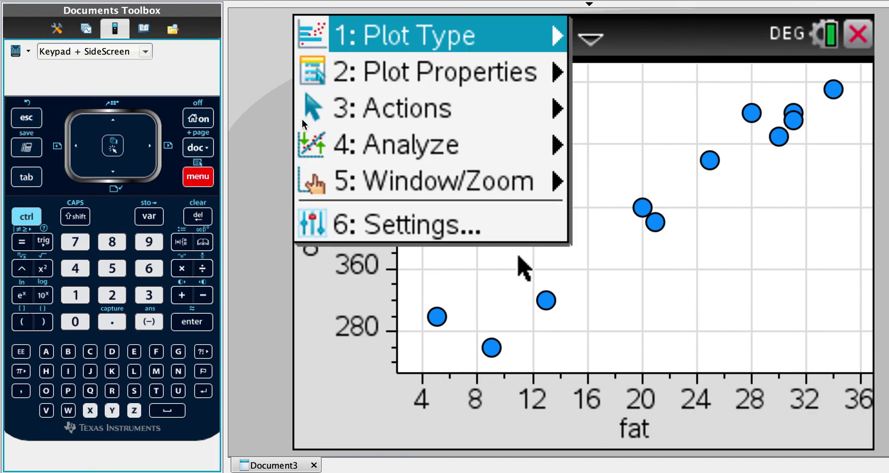
{"action": "left_click", "coordinate": [417, 84]}
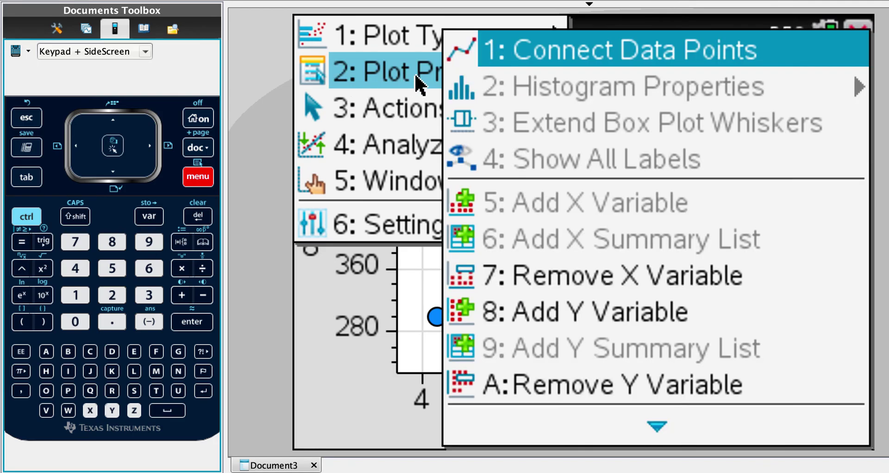
{"action": "left_click", "coordinate": [388, 148]}
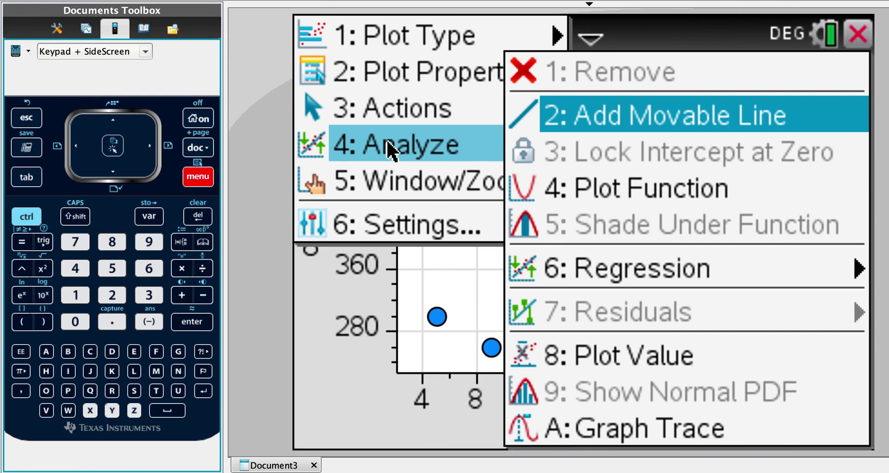
{"action": "left_click", "coordinate": [681, 270]}
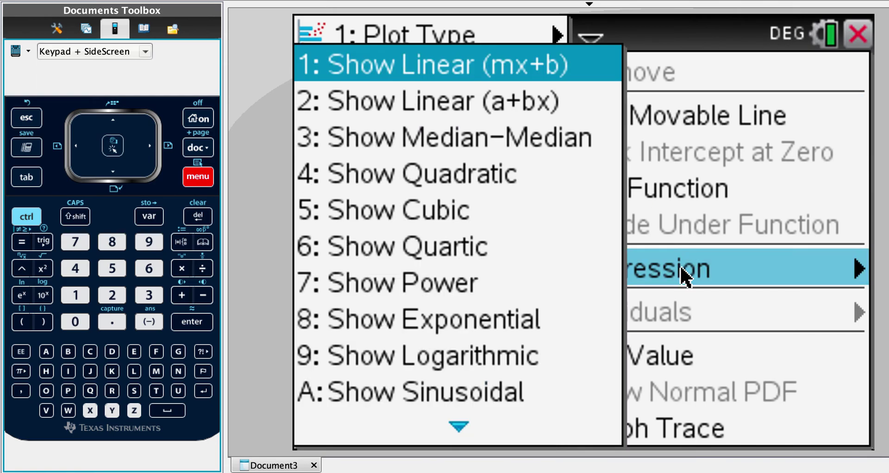
Add the Linear (mx+b) regression line and drag its equation label near the plot's top
{"action": "left_click", "coordinate": [441, 61]}
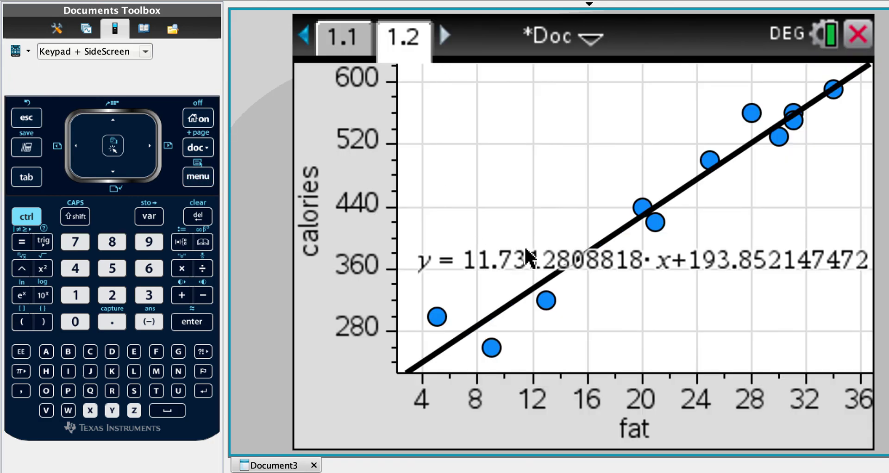
{"action": "left_click_drag", "start_coordinate": [610, 266], "coordinate": [606, 148]}
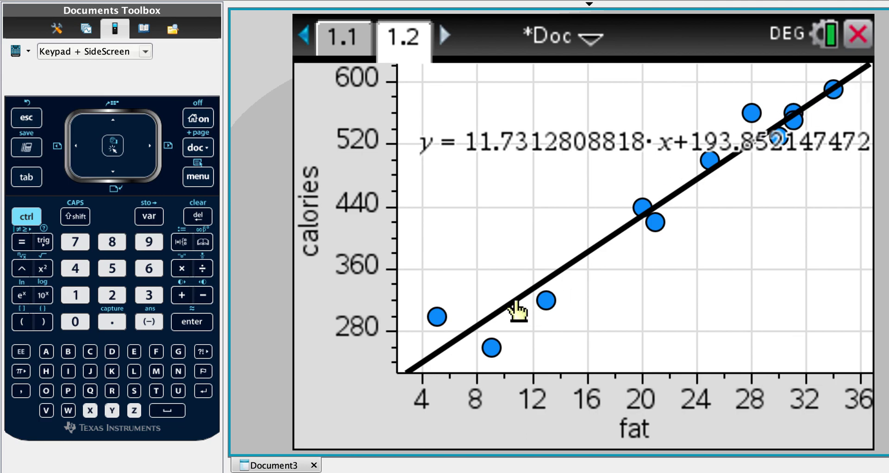